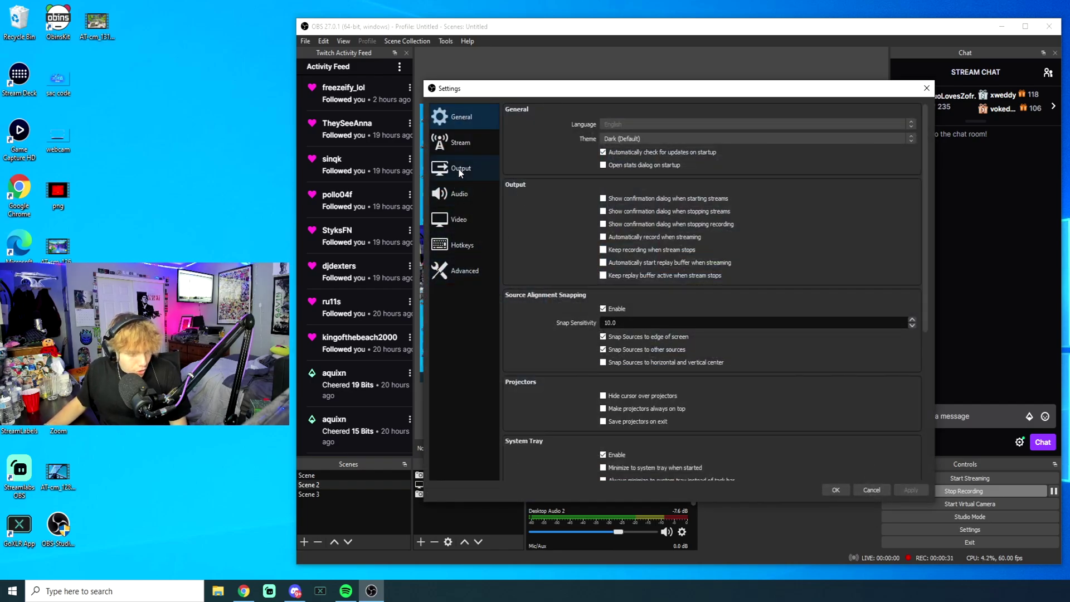
- Check the Stream page, glance at the General theme list, then return to Twitch stream settings
click(462, 144)
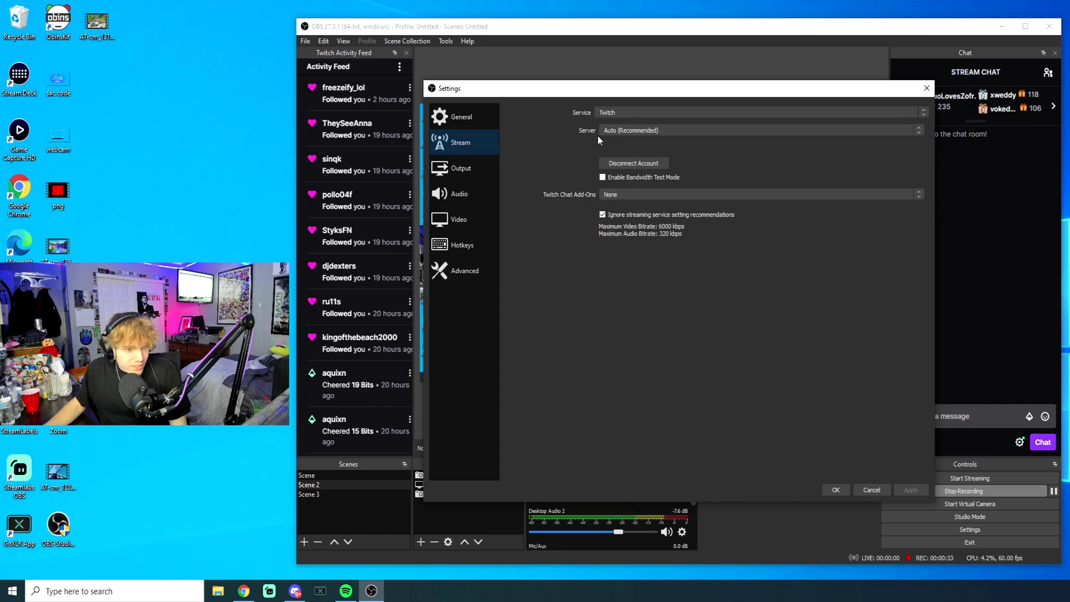
click(499, 110)
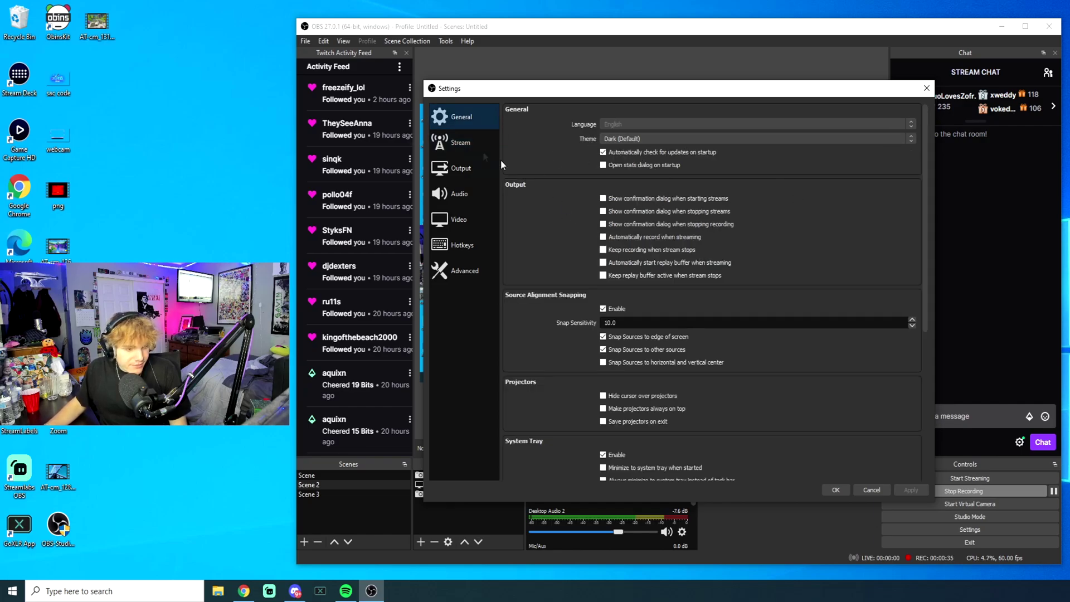
click(621, 138)
click(556, 160)
click(460, 143)
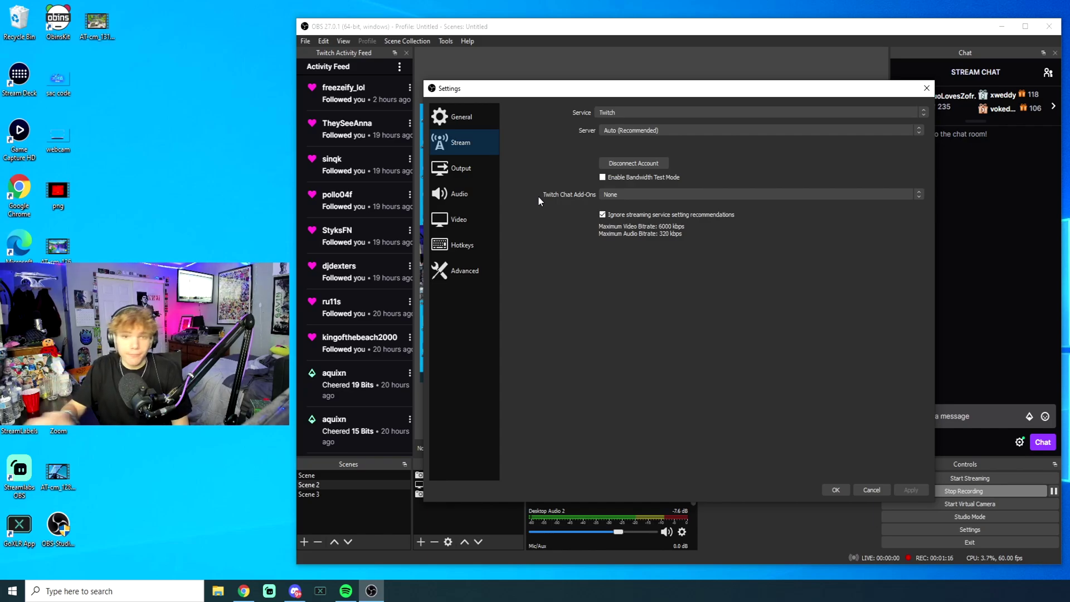
- Review Output encoder settings: CBR 8000 Kbps, keeping the Max Quality preset and high profile
click(494, 170)
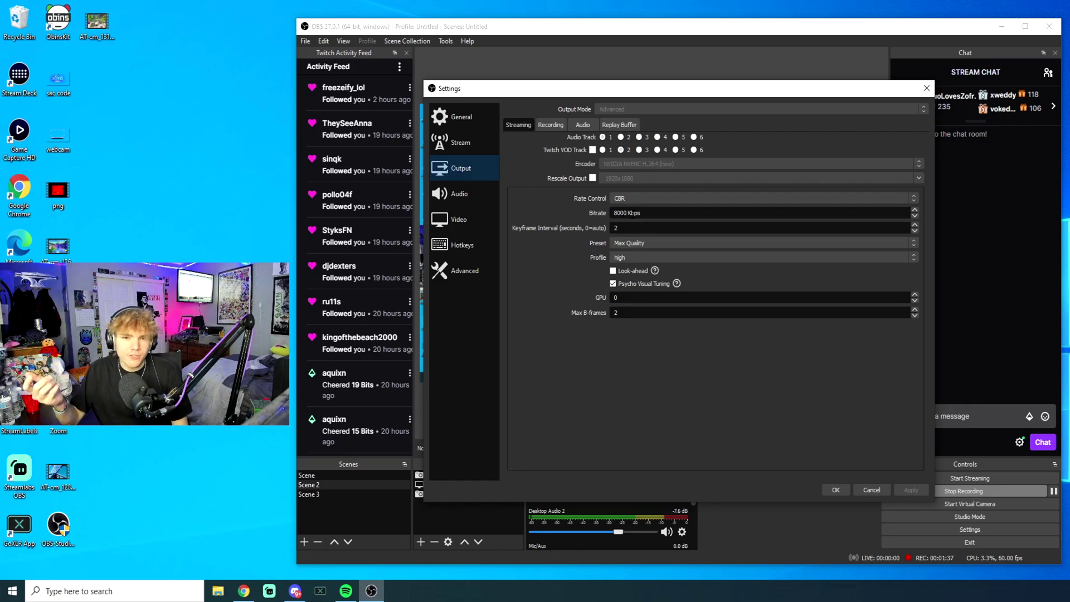
click(486, 139)
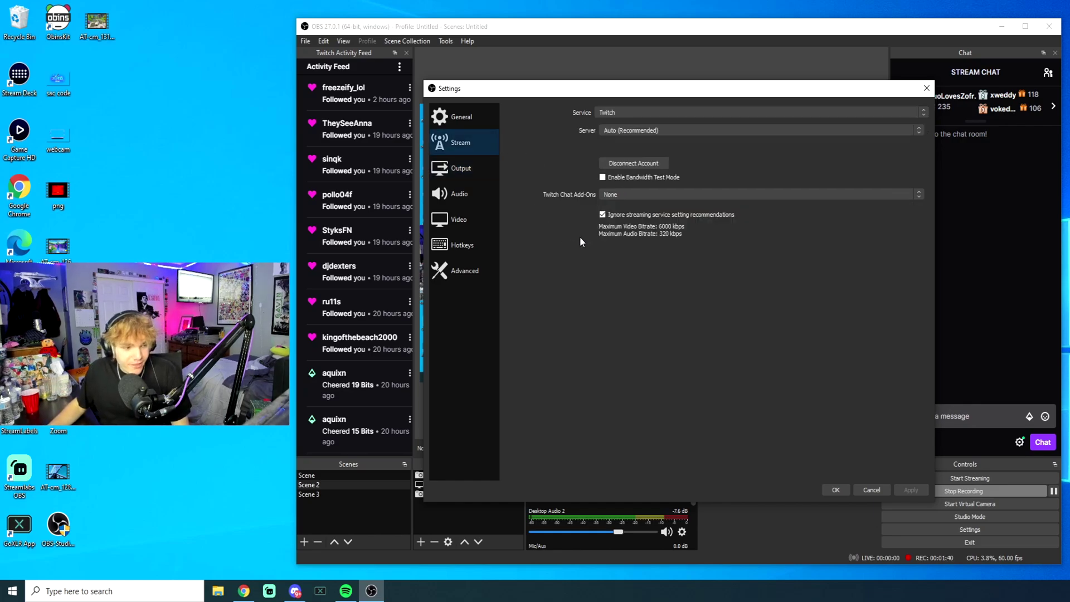
click(461, 167)
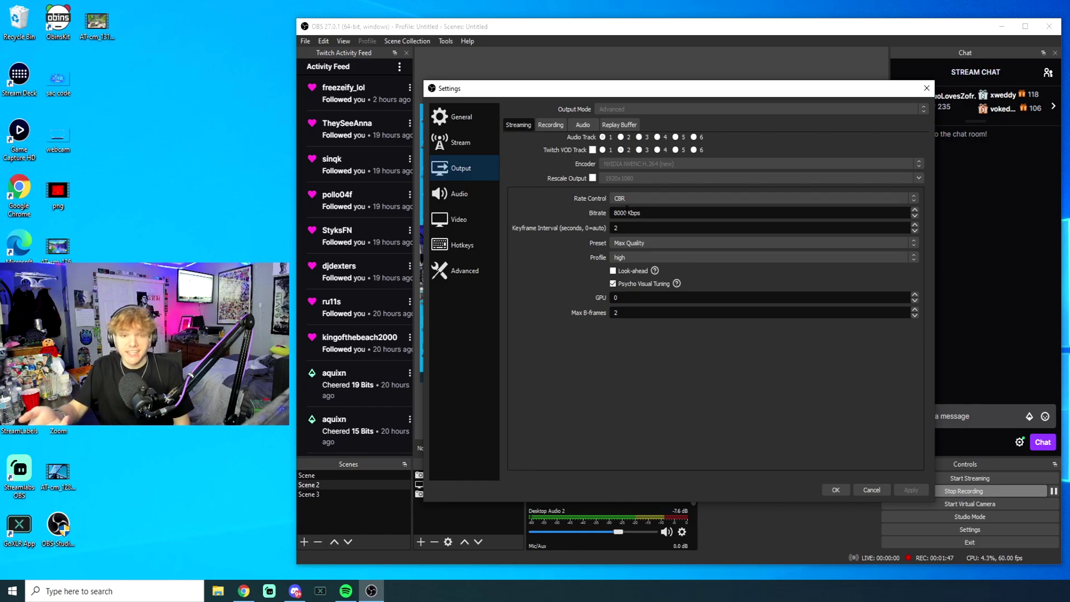
click(611, 242)
click(577, 259)
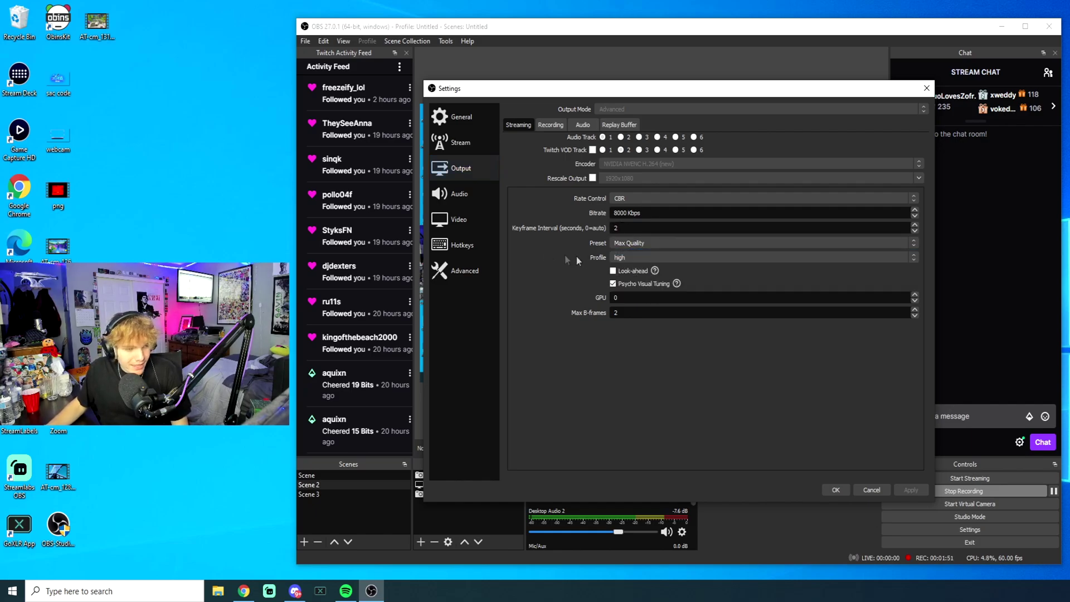
click(623, 257)
click(585, 258)
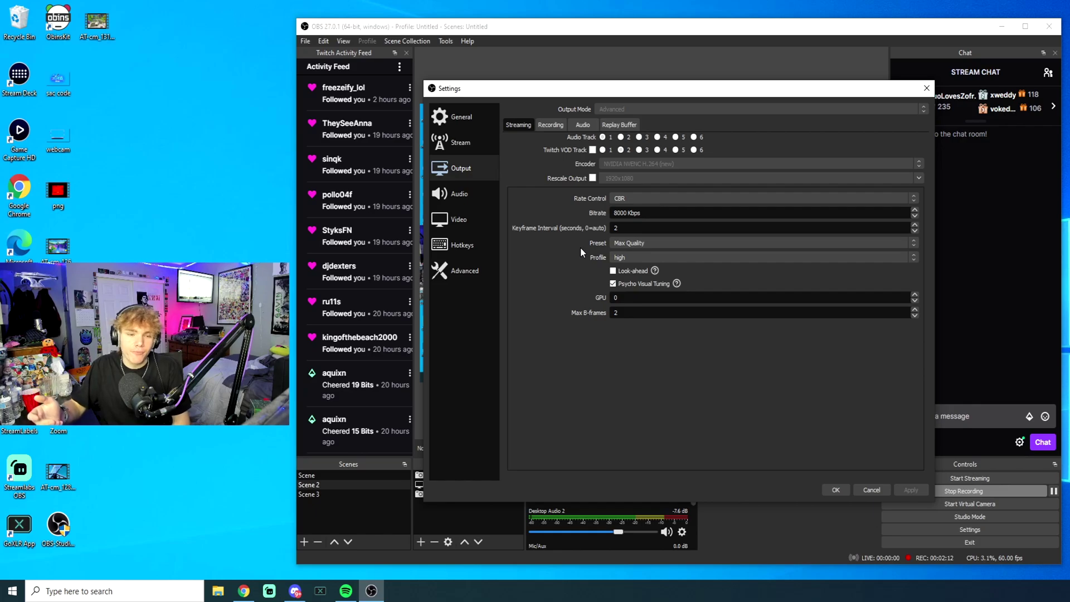
- Recheck the encoder profile choices several times, leaving it on high
click(617, 257)
click(588, 263)
click(624, 259)
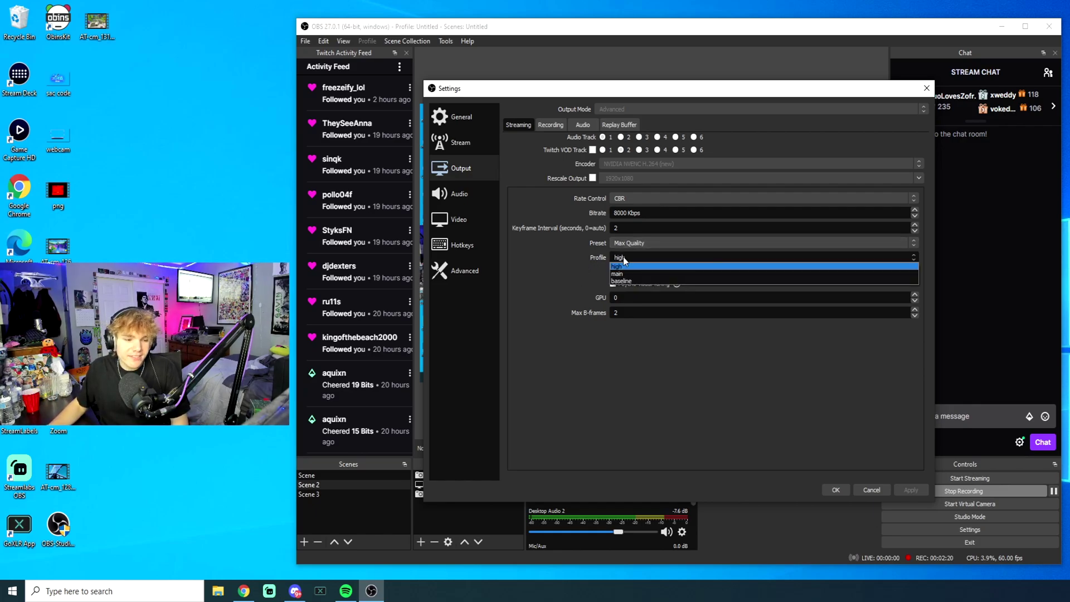
click(570, 270)
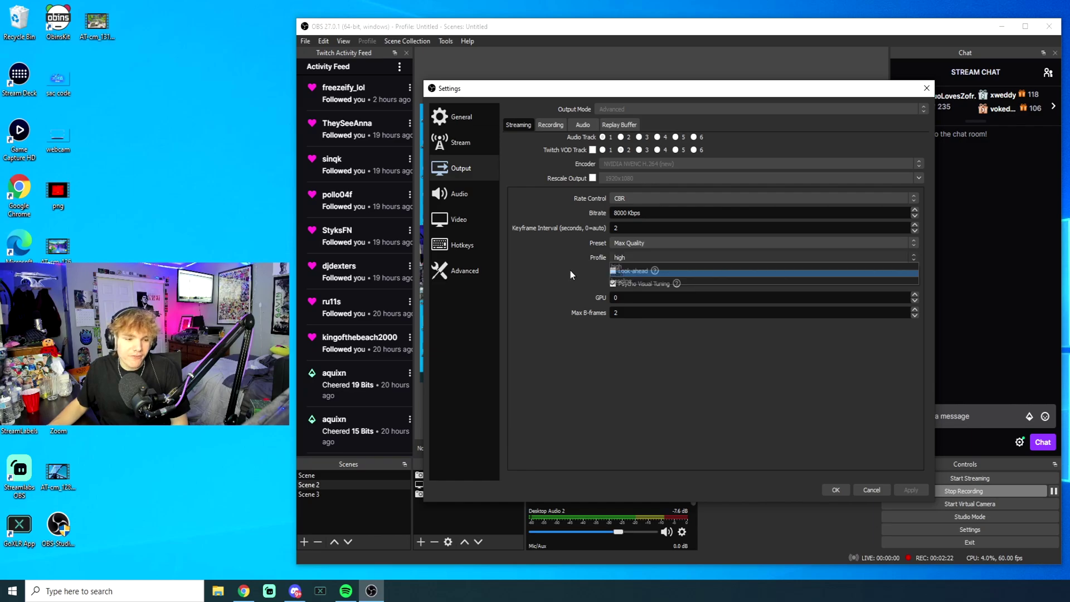
click(626, 261)
click(556, 250)
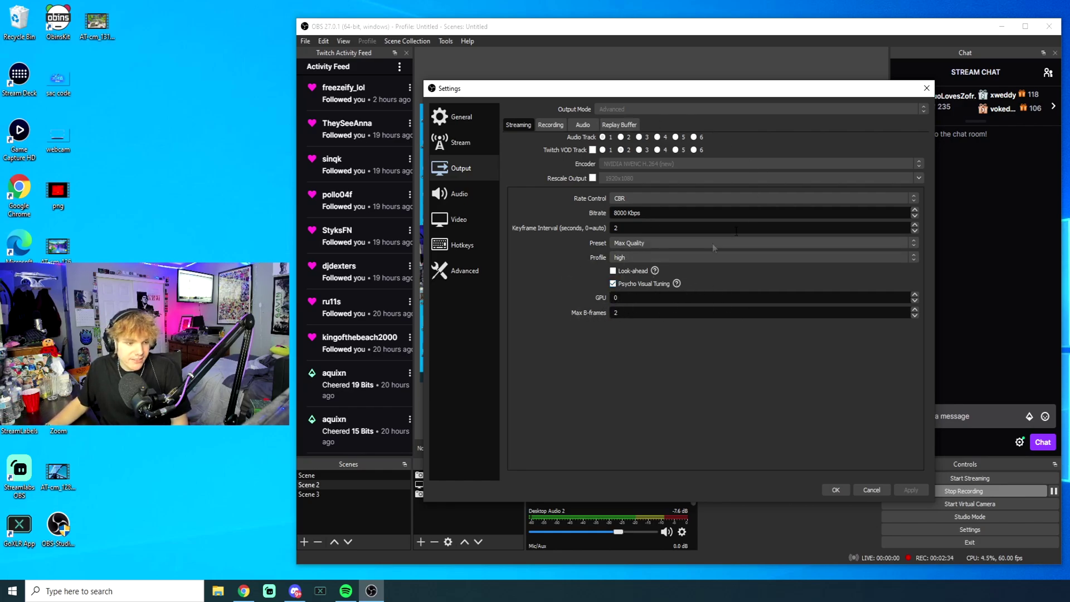
- Step past the Audio page and the Video page (1920x1080 at 60 FPS) to reach Hotkeys
click(459, 194)
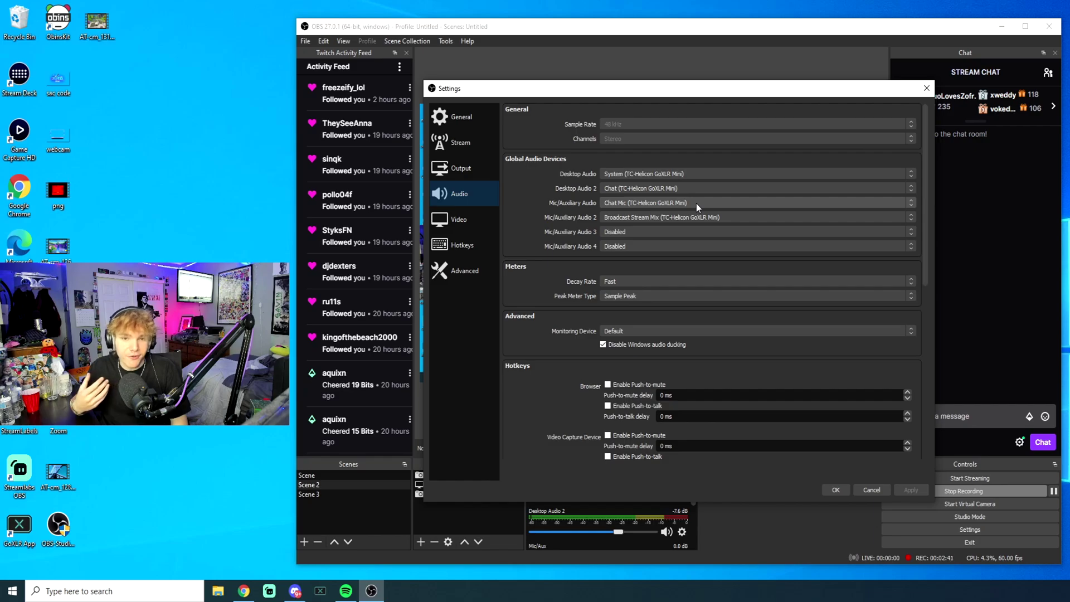
key(Down)
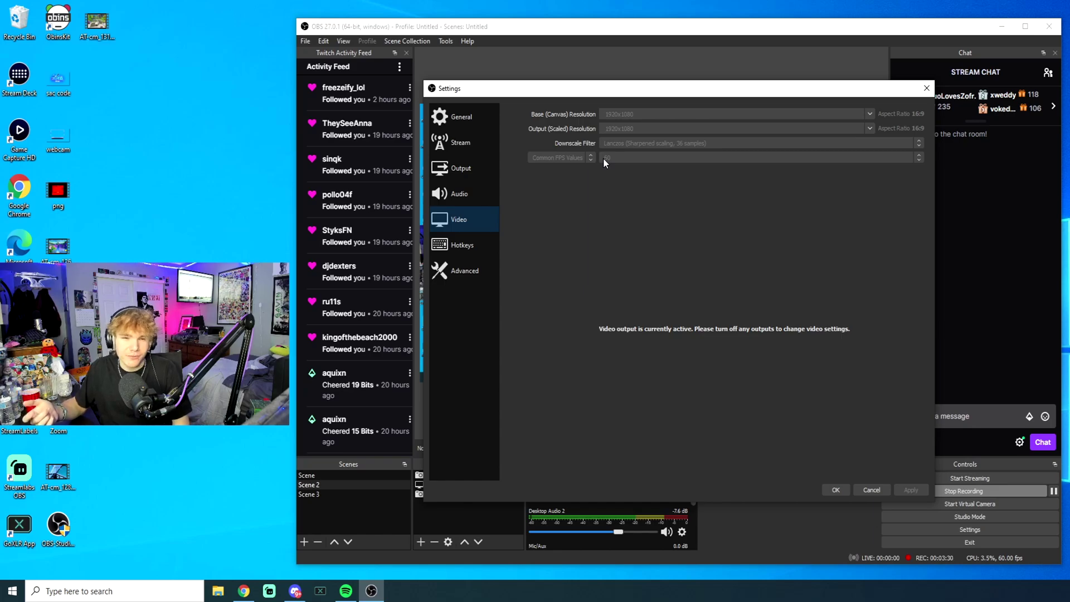
click(477, 243)
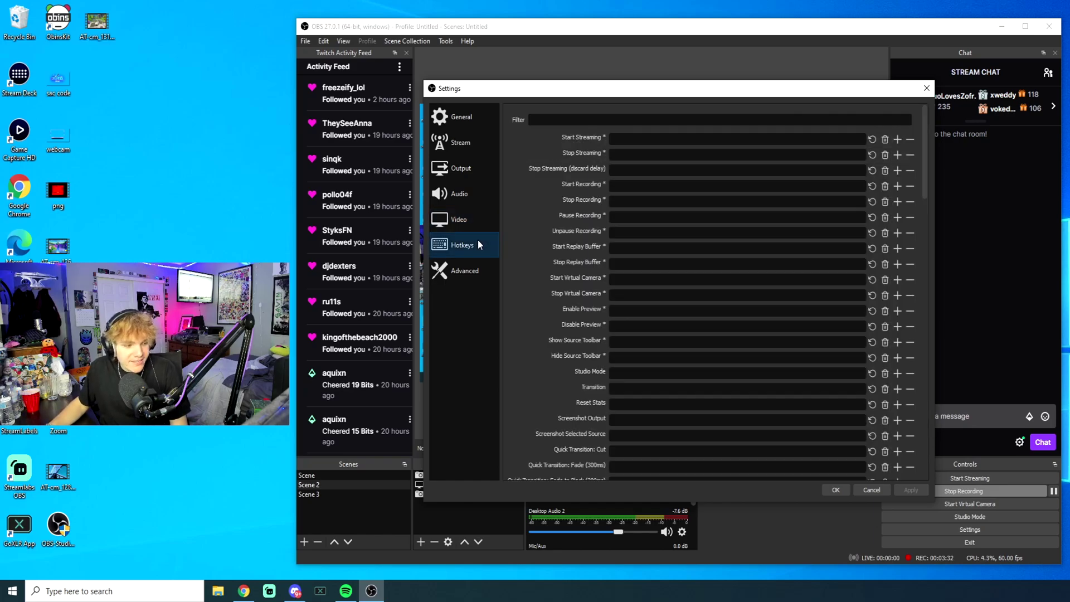
- Review Advanced and Output settings, close Settings, and select the Video Capture Device source
click(469, 269)
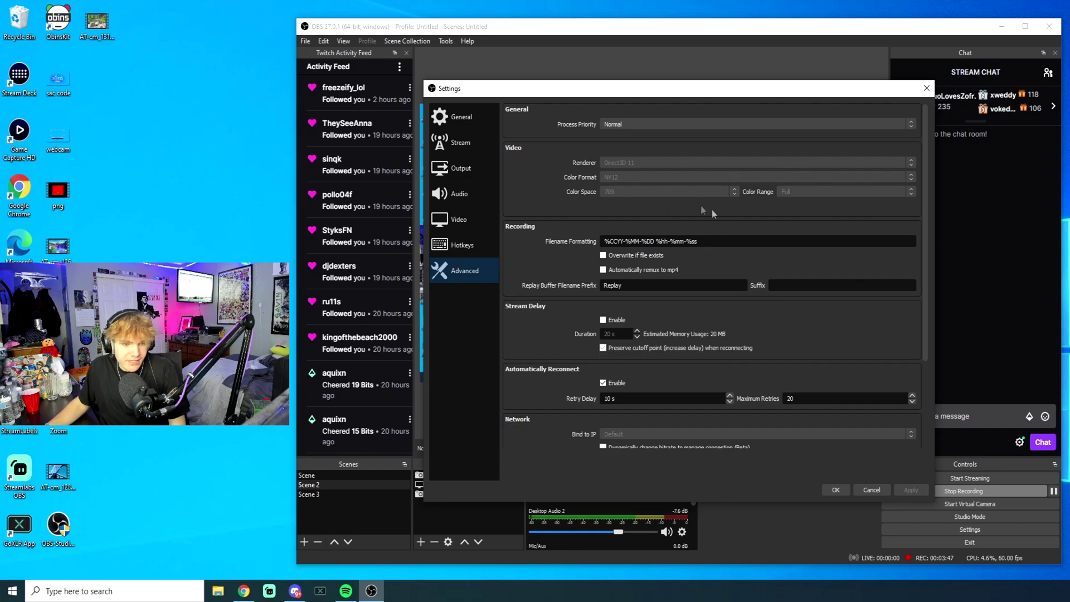
click(481, 173)
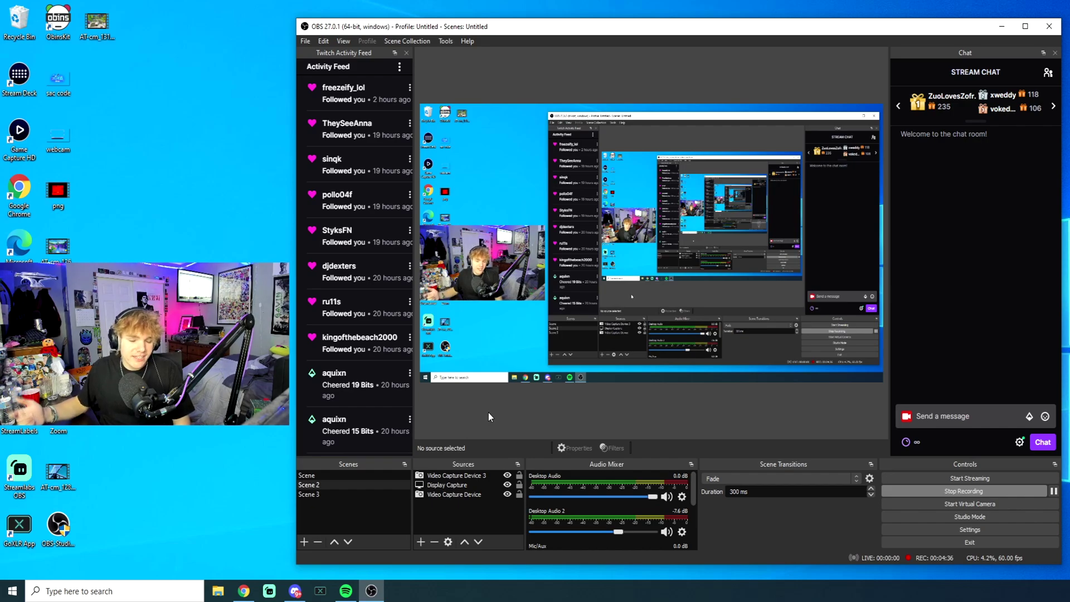
click(464, 494)
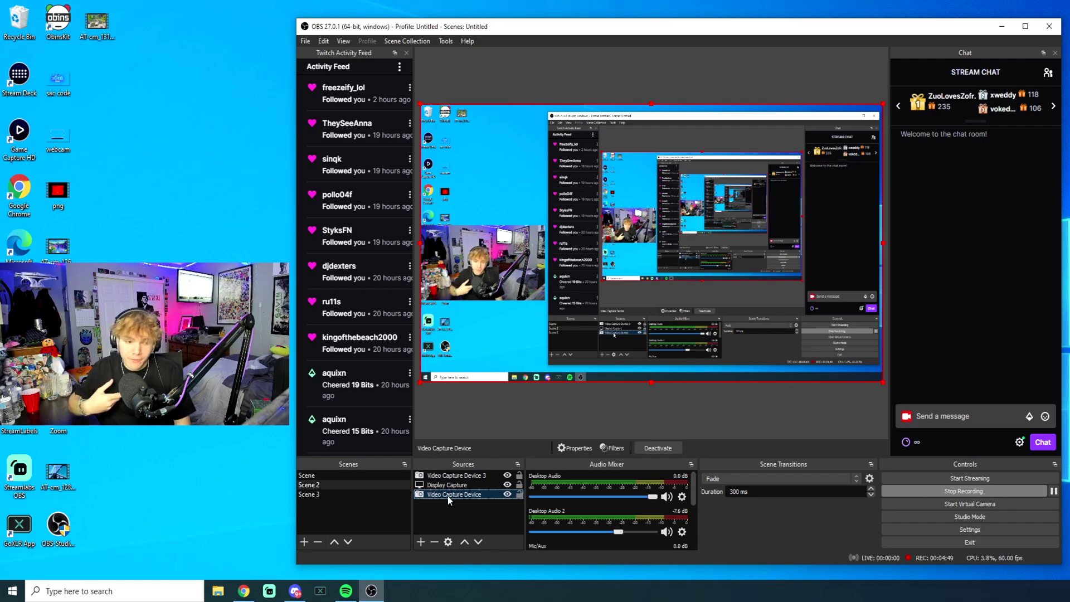
- In the Video Capture Device's Filters, add Color Correction and set Saturation to 1.11
right_click(444, 495)
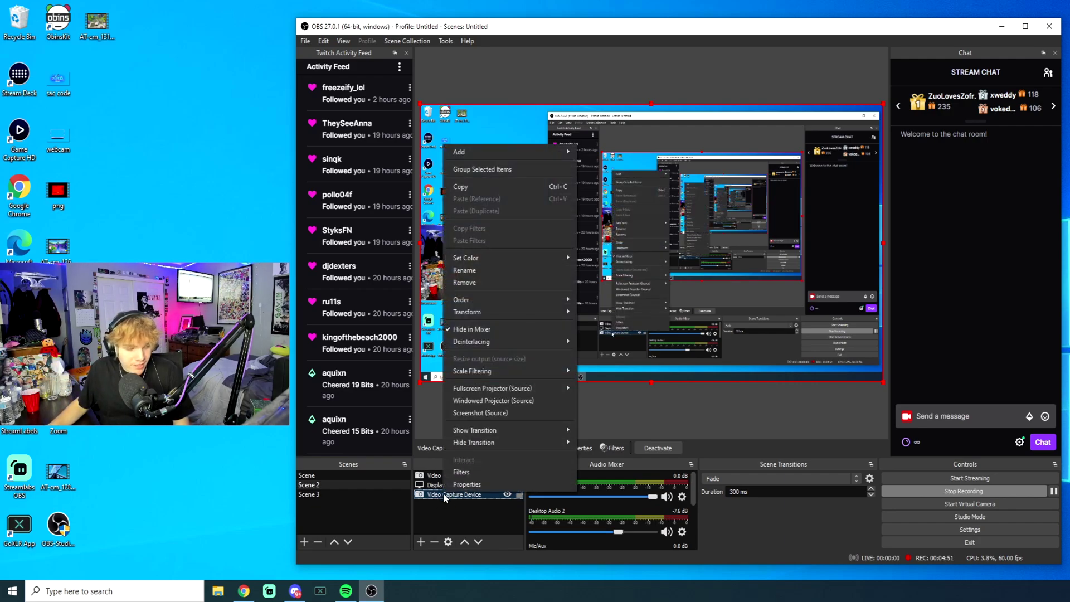
click(462, 473)
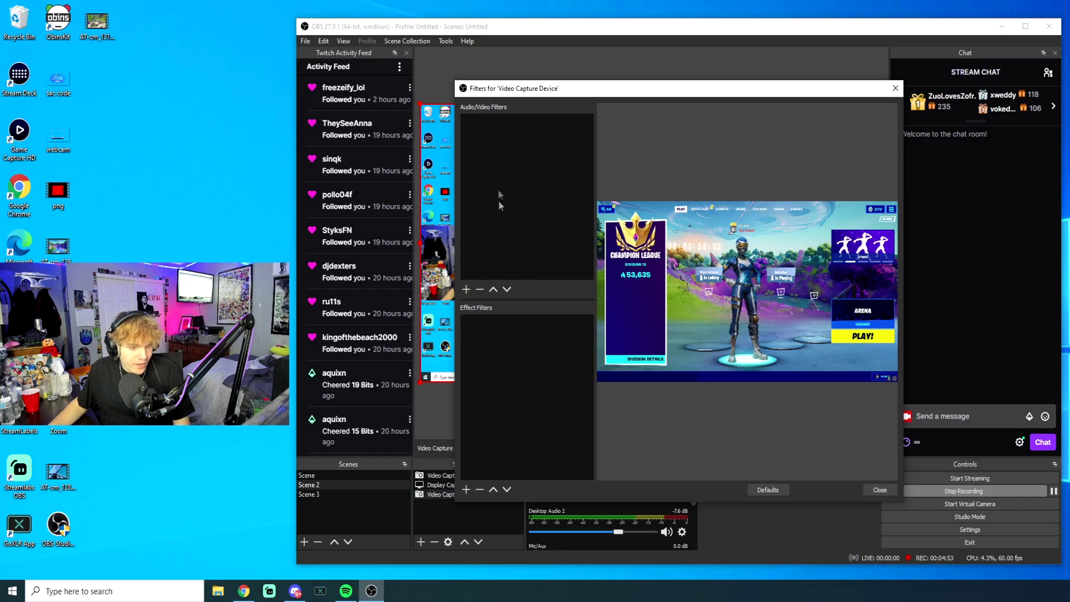
right_click(488, 334)
mouse_move(527, 340)
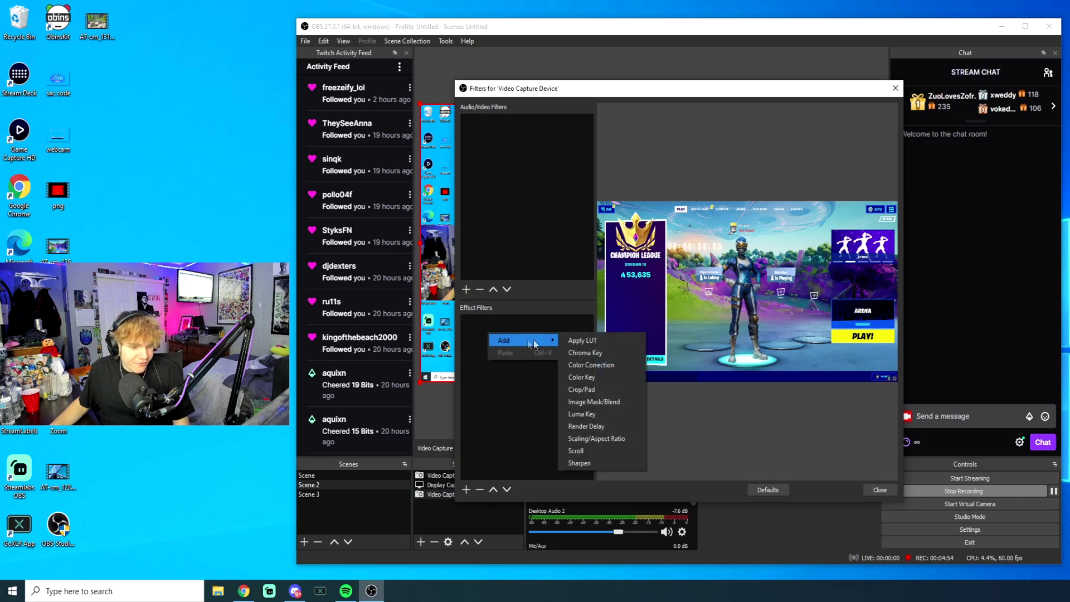
click(594, 365)
click(666, 313)
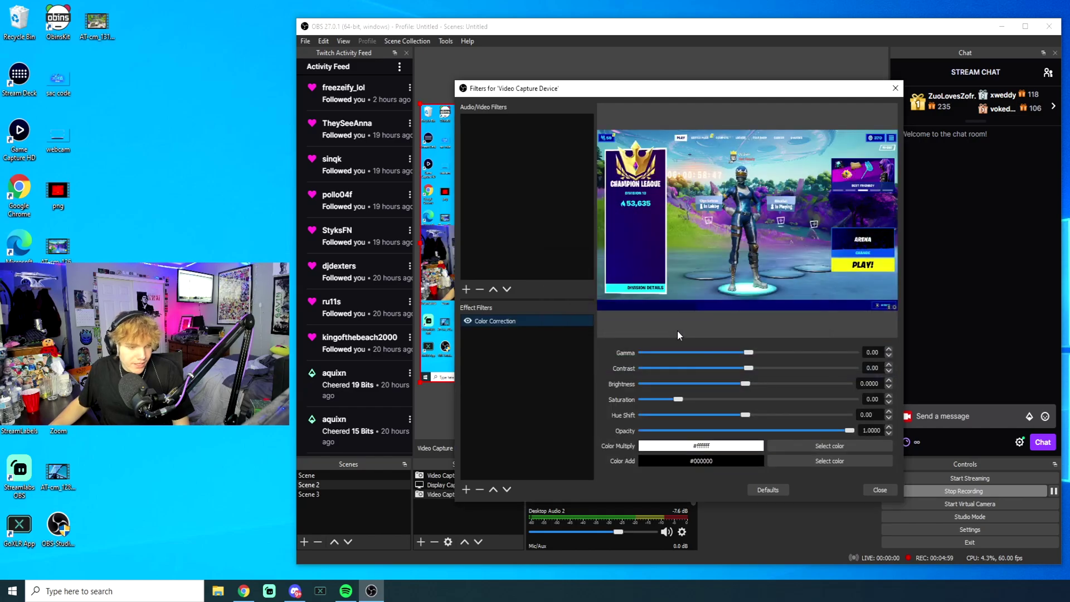
drag(679, 400, 723, 392)
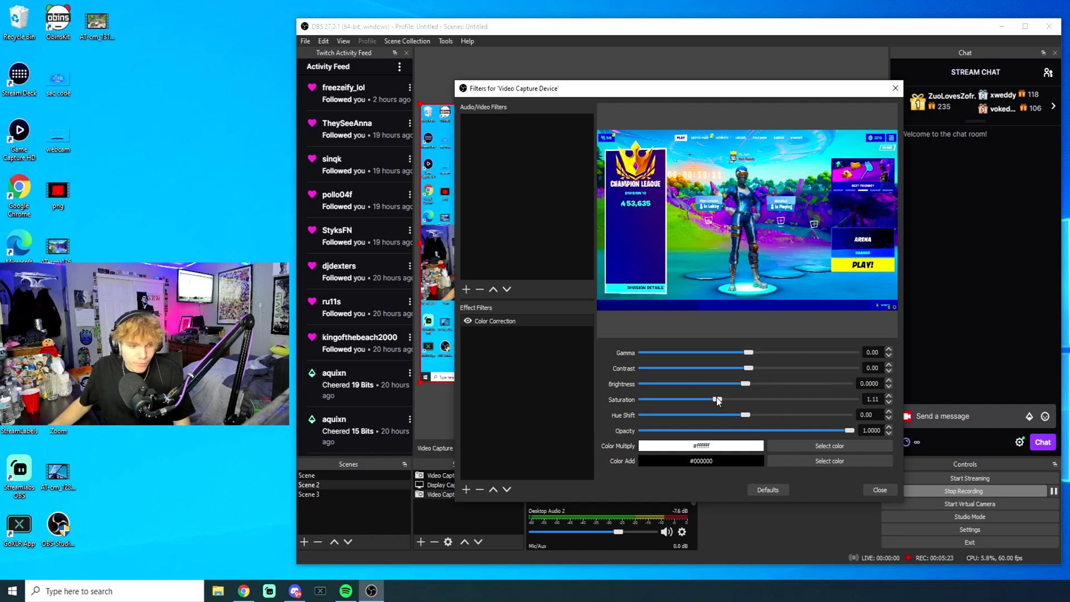
drag(716, 398, 717, 399)
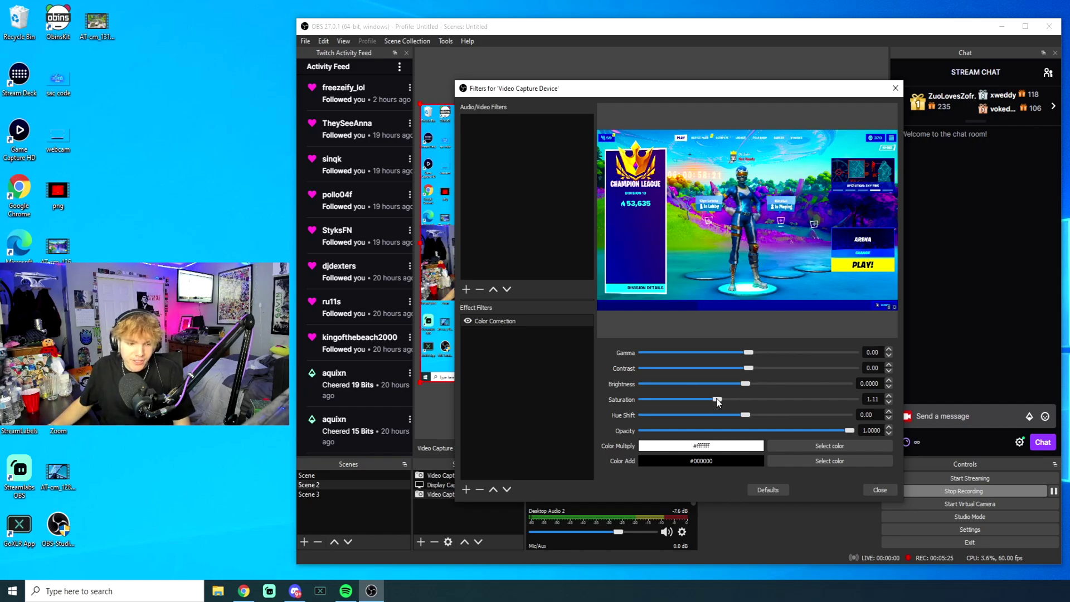
- Close the Filters window, check View > Docks without changes, and float the Chat dock out
click(880, 489)
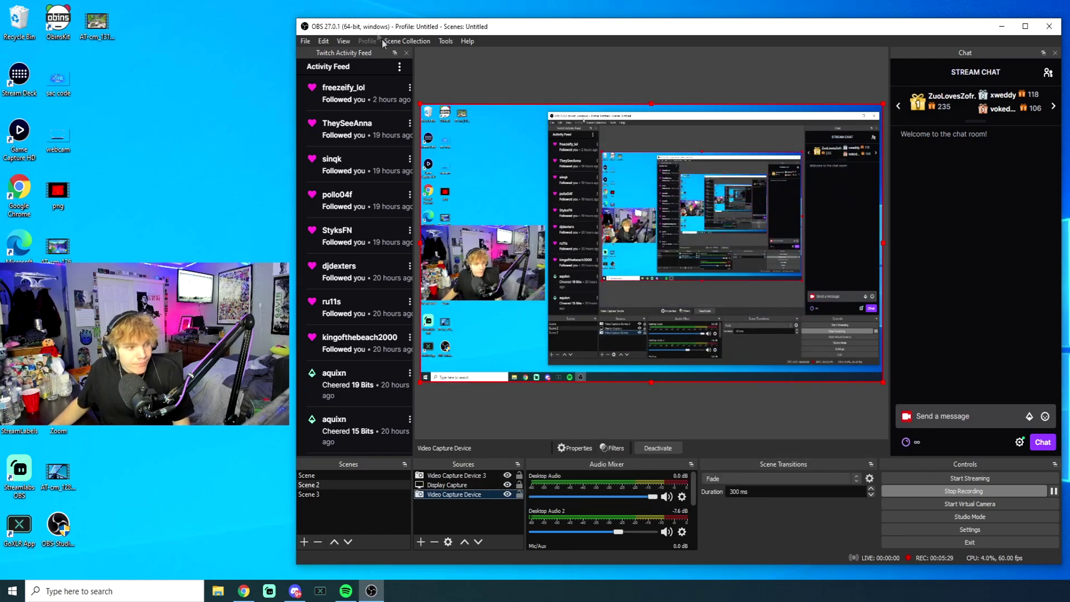
click(346, 42)
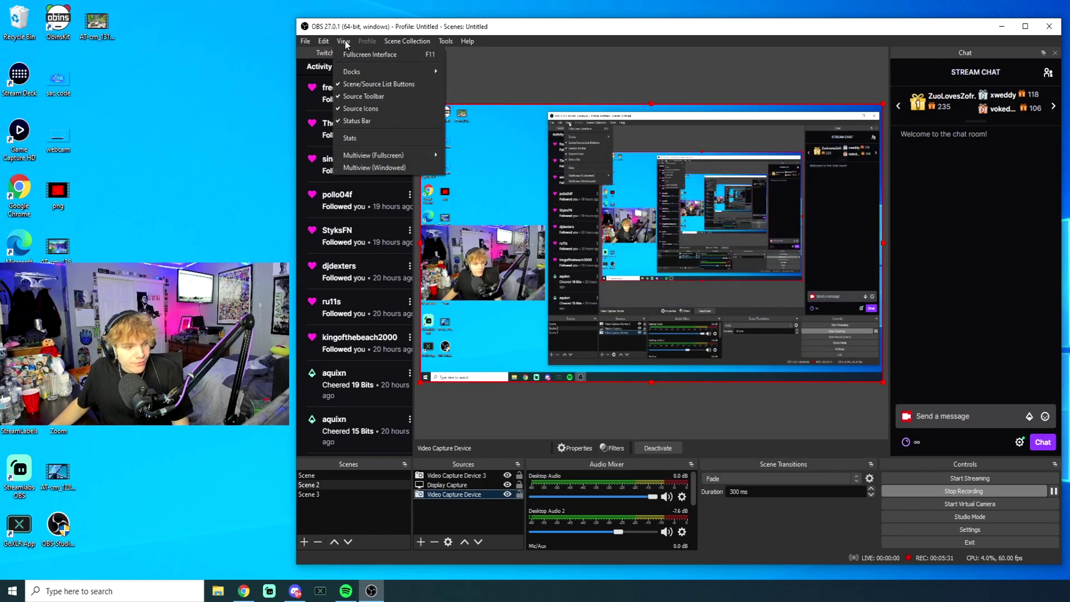
mouse_move(365, 74)
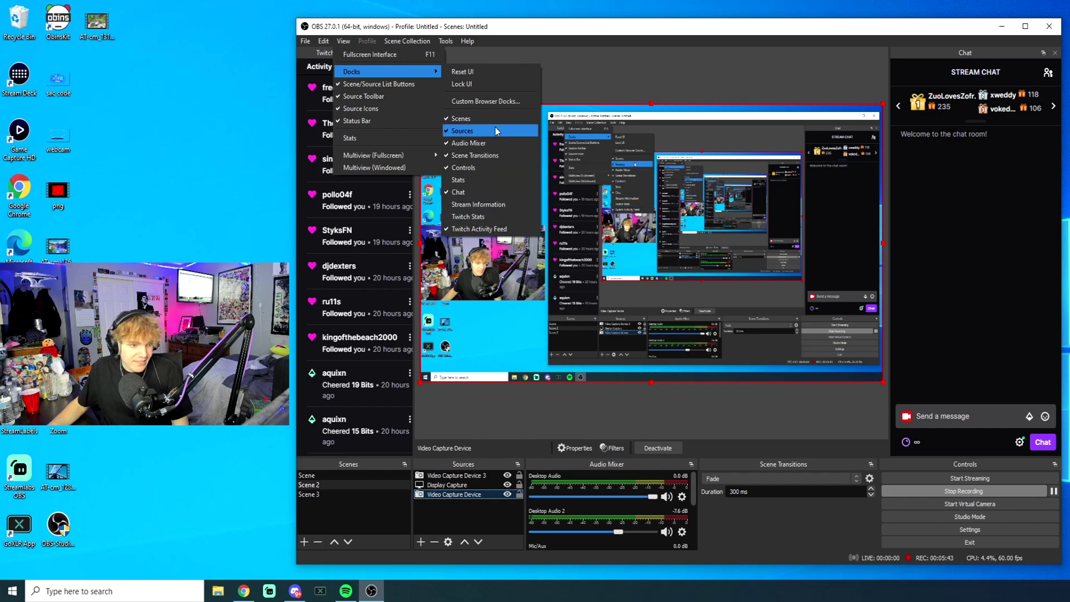
click(680, 67)
drag(898, 58, 1024, 186)
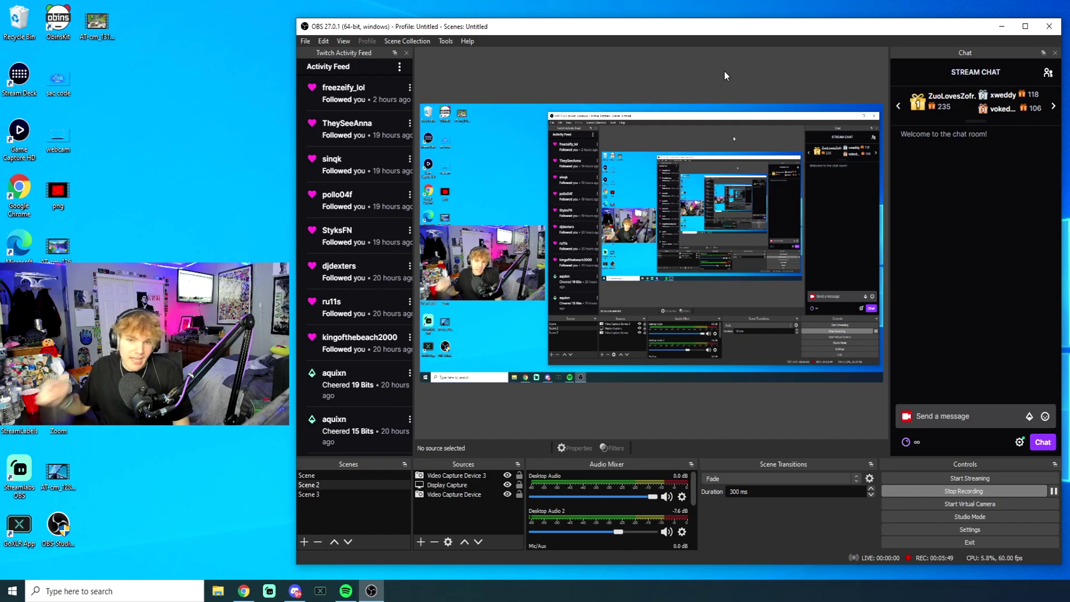